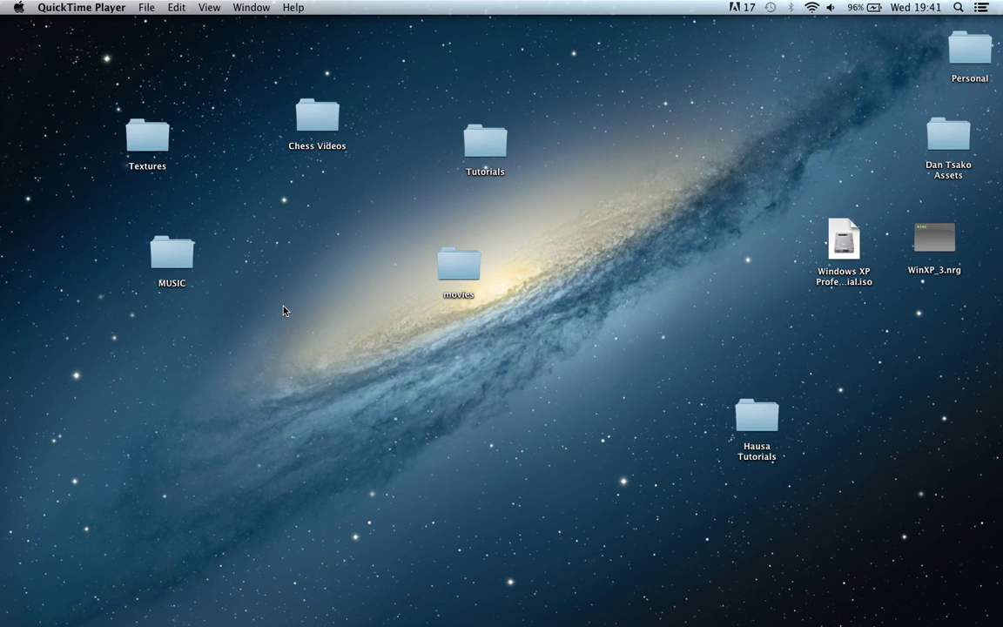
Step: Move the Textures folder on the desktop to the empty area between the MUSIC and movies folders
click(157, 150)
drag(157, 150, 290, 244)
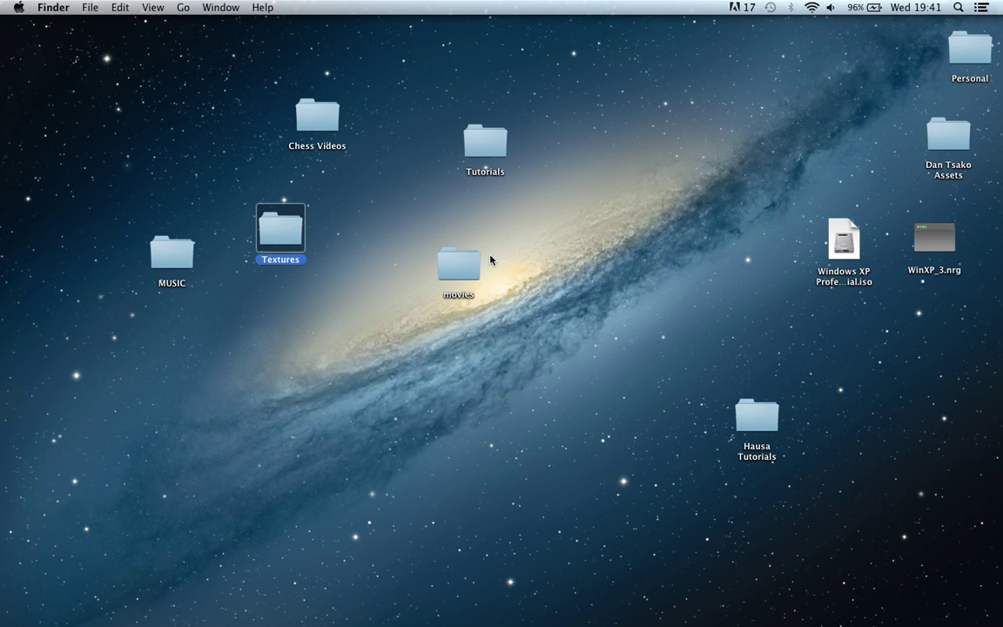
click(338, 319)
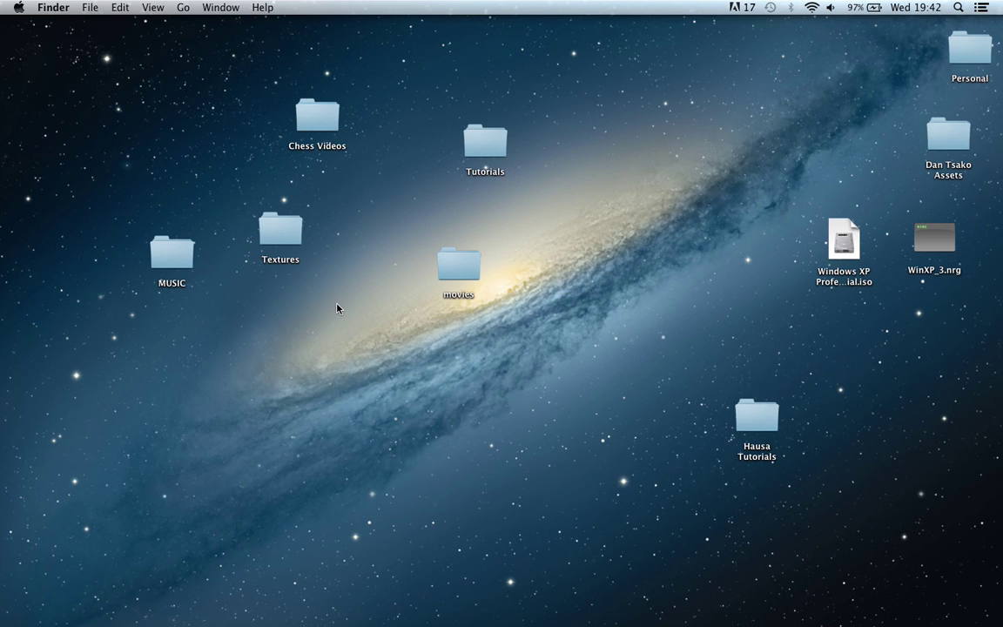
Step: Switch to the Windows desktop and open Notepad from the Accessories programs
key(ctrl+Right)
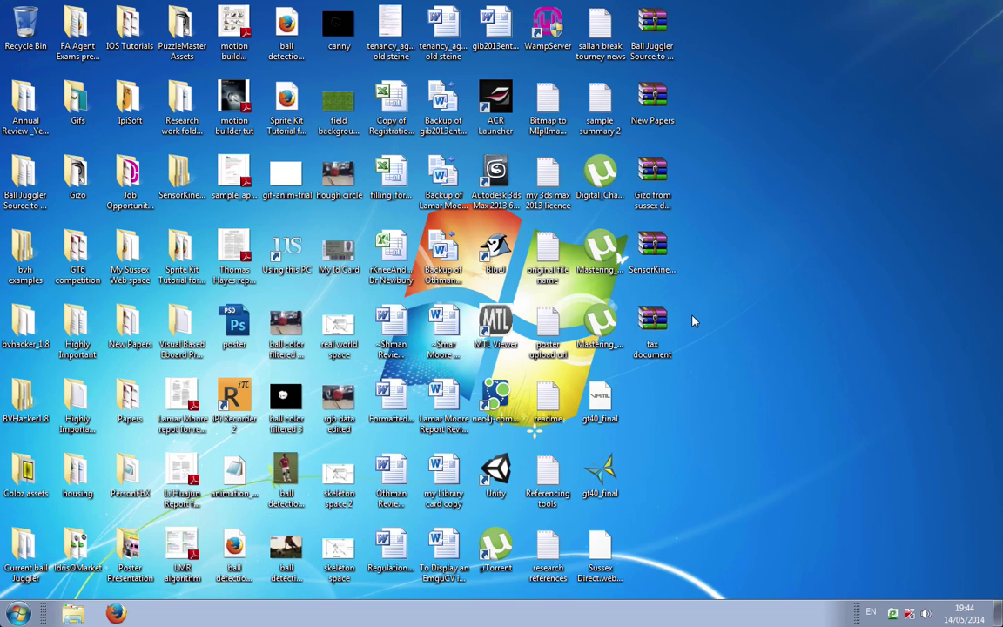
click(19, 614)
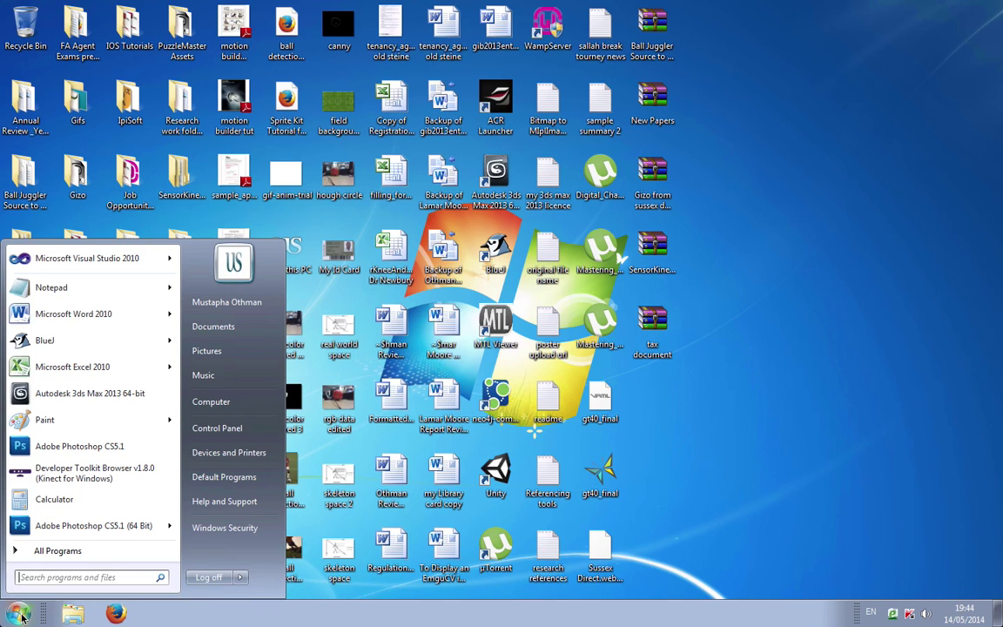
click(19, 614)
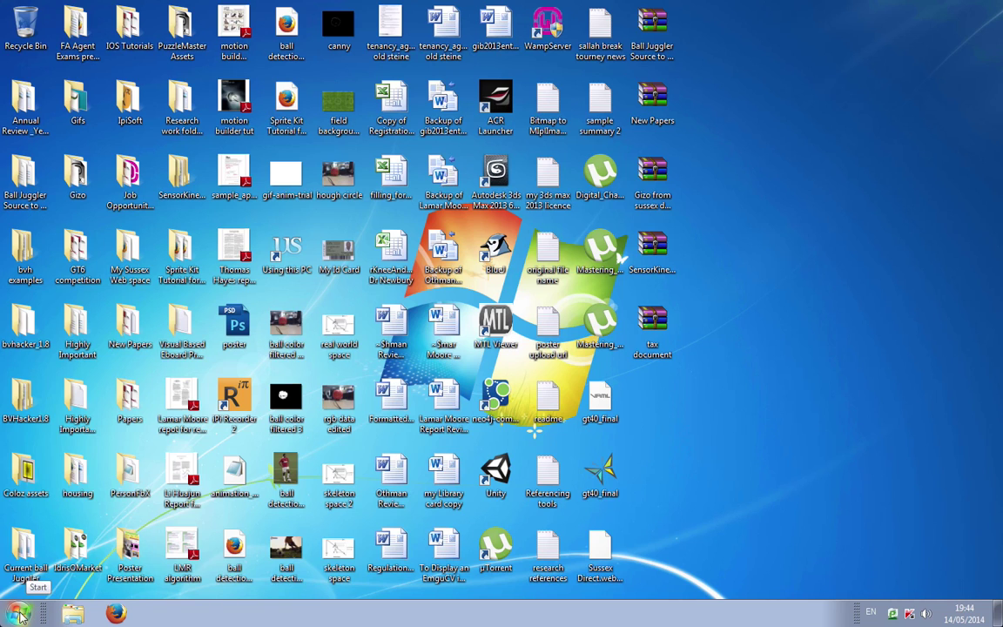
click(19, 614)
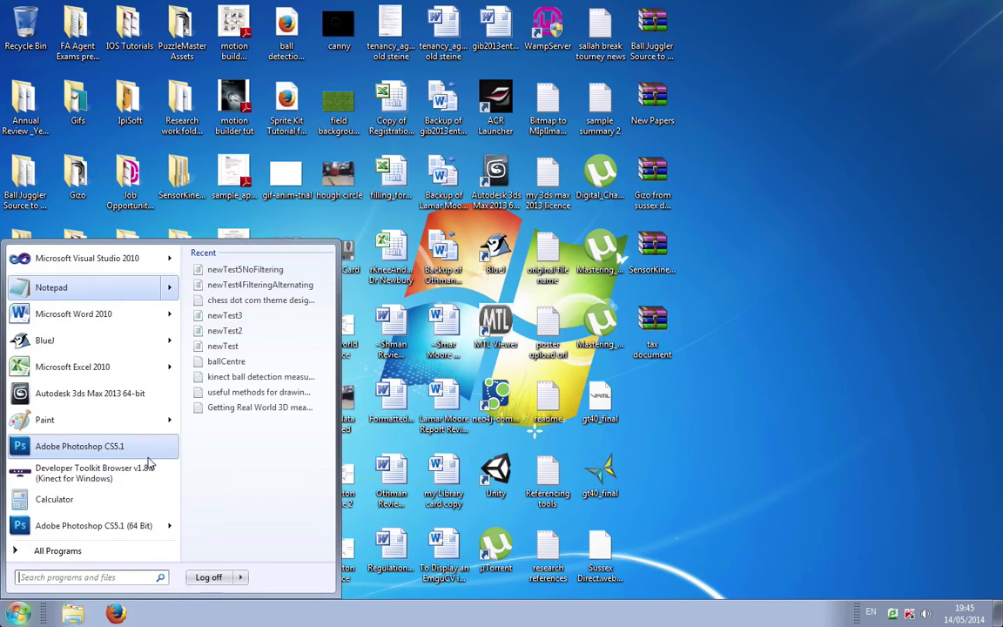
drag(69, 288, 80, 293)
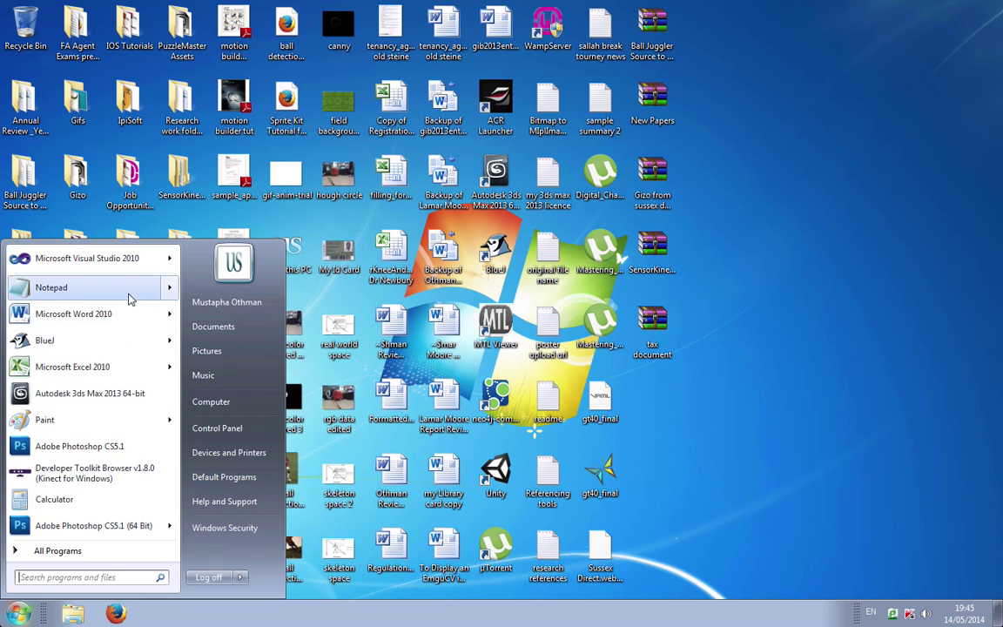
click(38, 552)
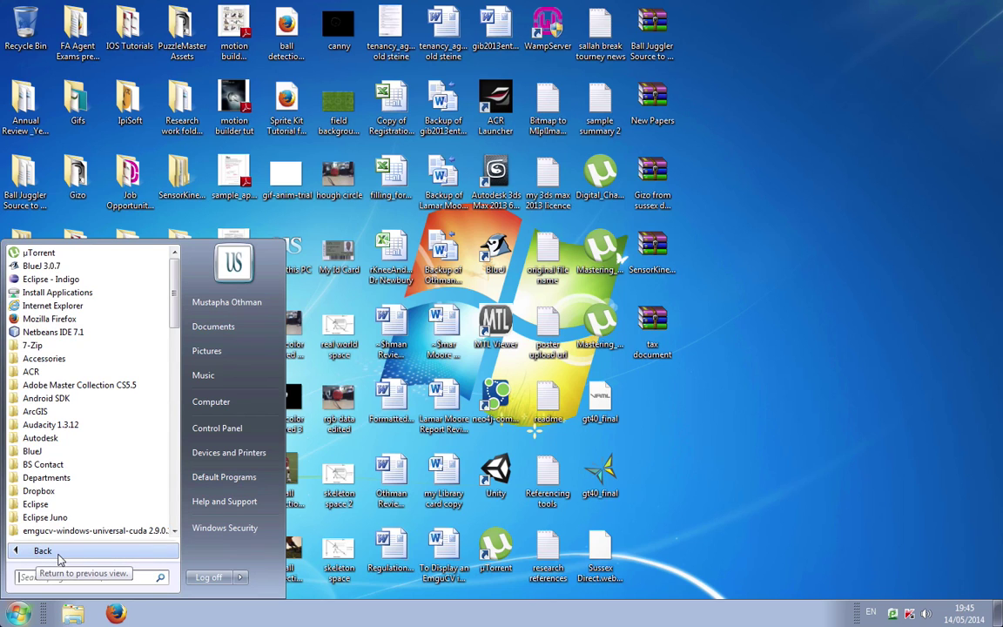
click(49, 364)
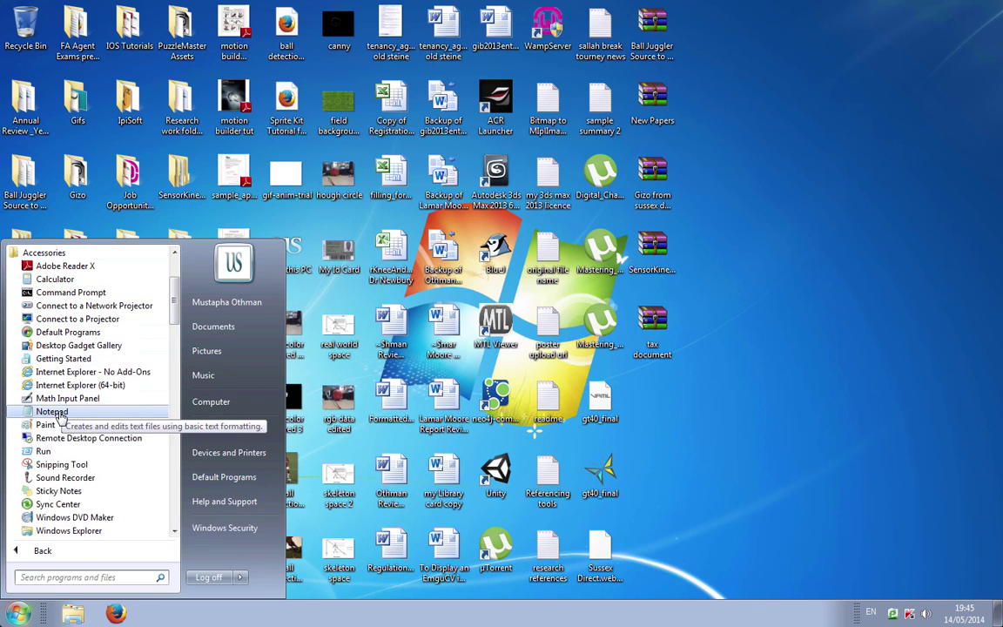
click(35, 414)
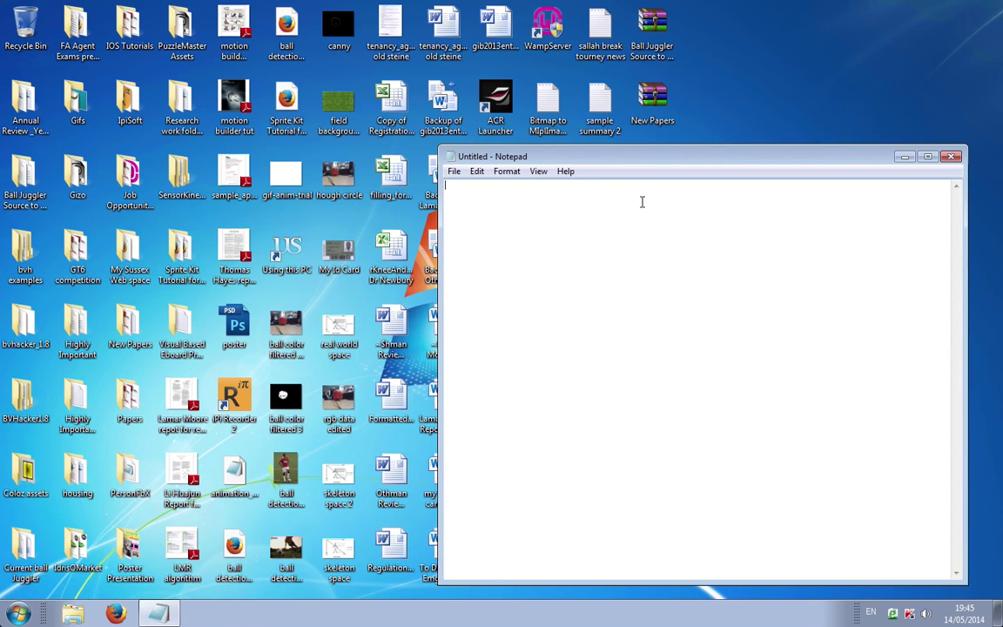
Step: Write "wannan shine farkon text file da na rubuta. menus" on the first line of the blank document
drag(694, 157, 521, 79)
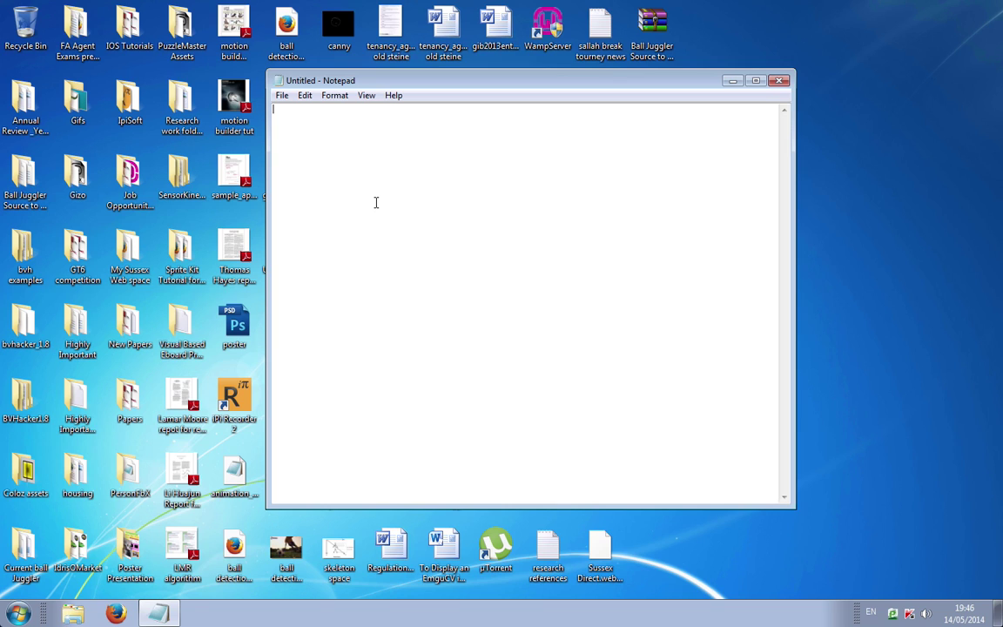
text(wannan shine farkon text file da na rubuta.)
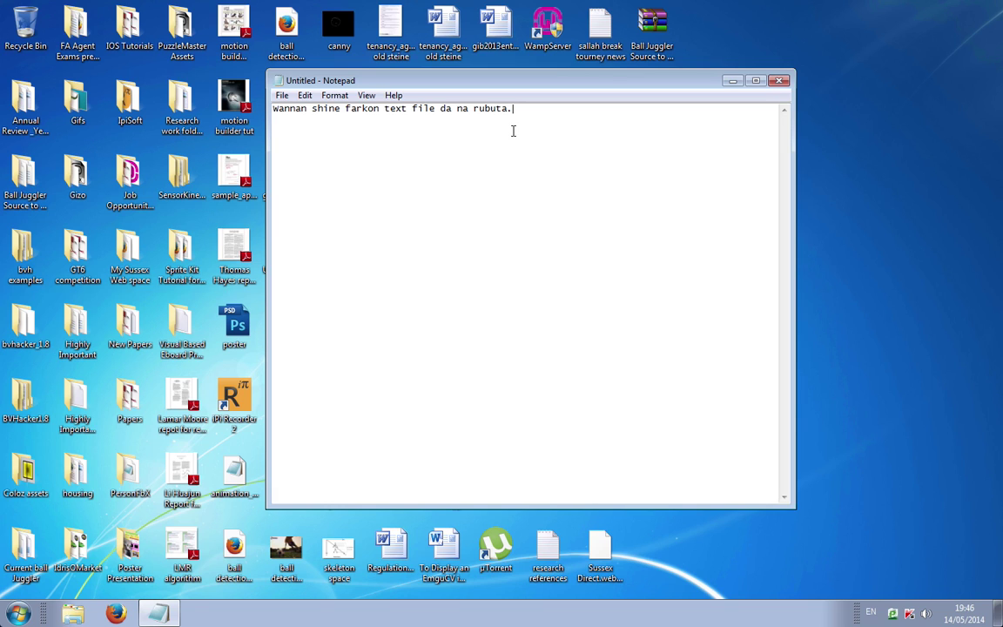
drag(474, 79, 397, 29)
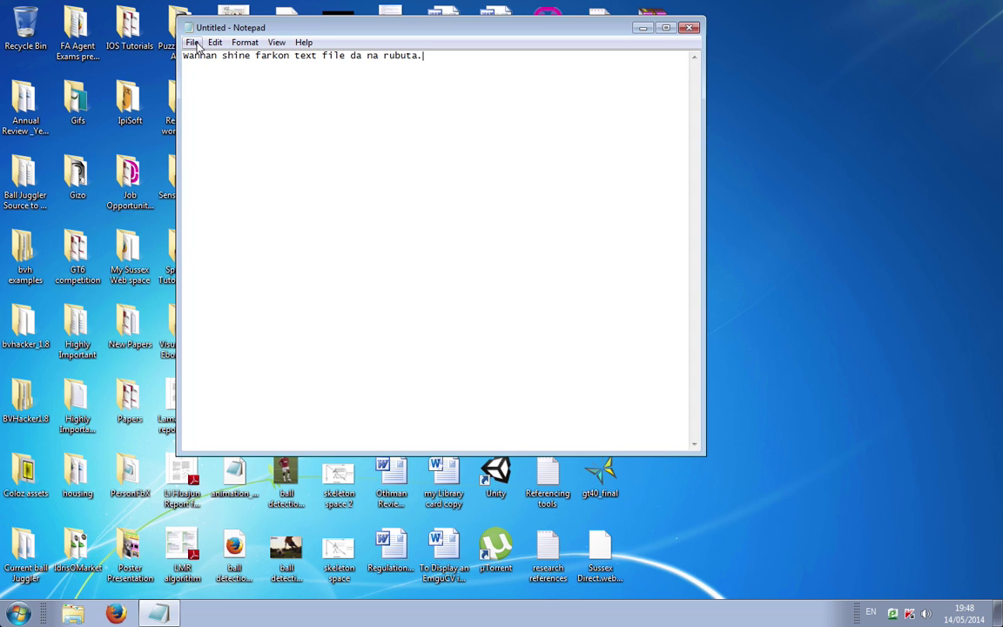
text(menus)
double_click(459, 57)
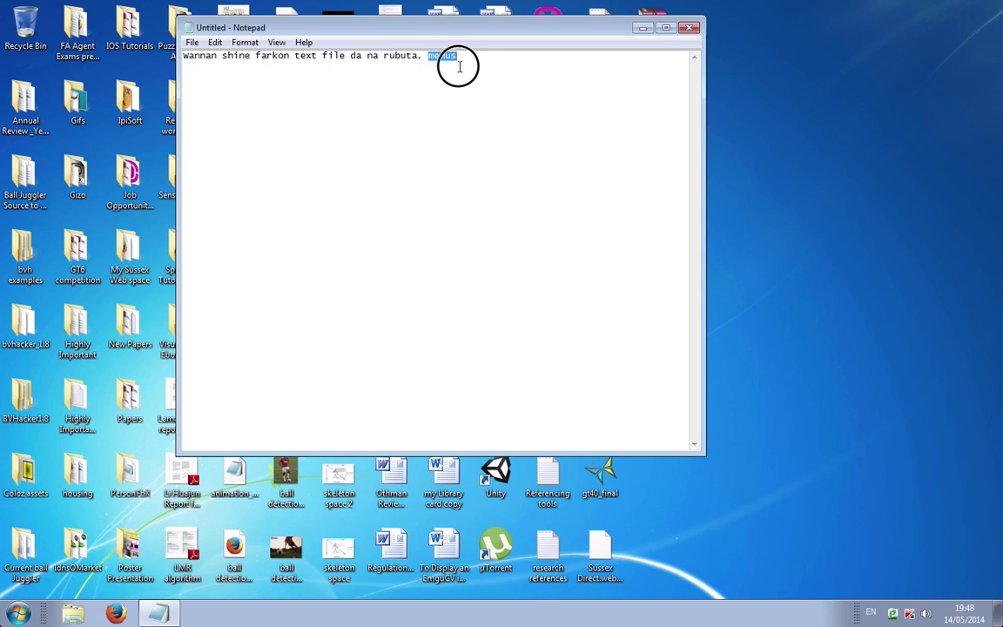
click(239, 80)
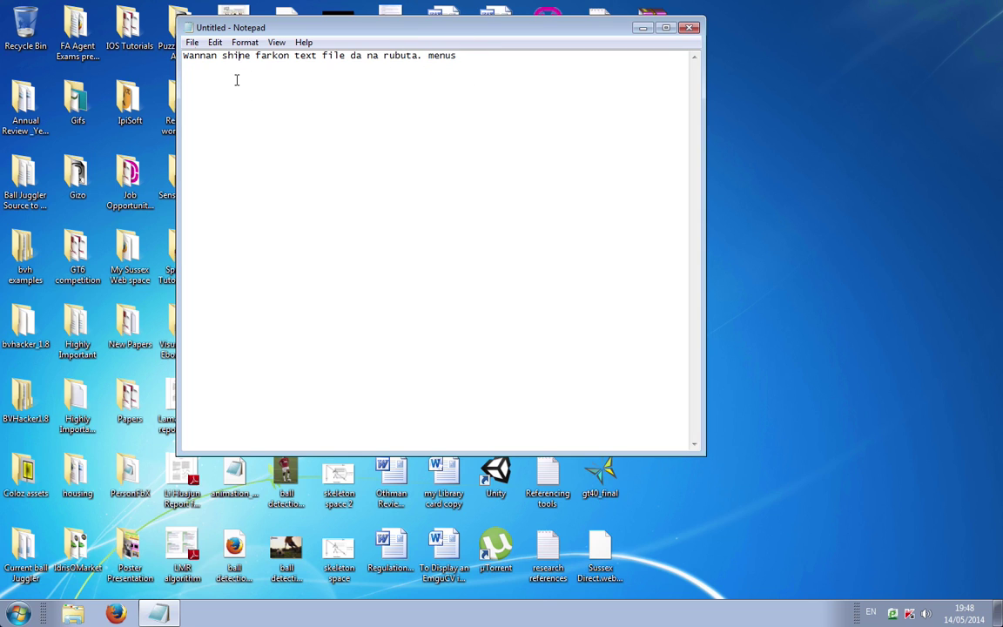
click(192, 43)
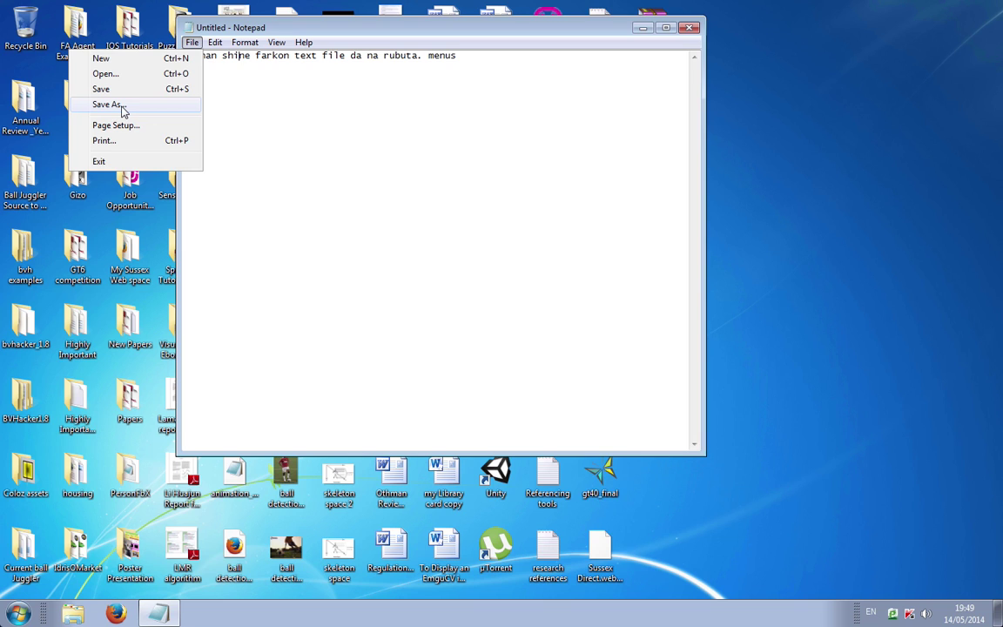
mouse_move(214, 41)
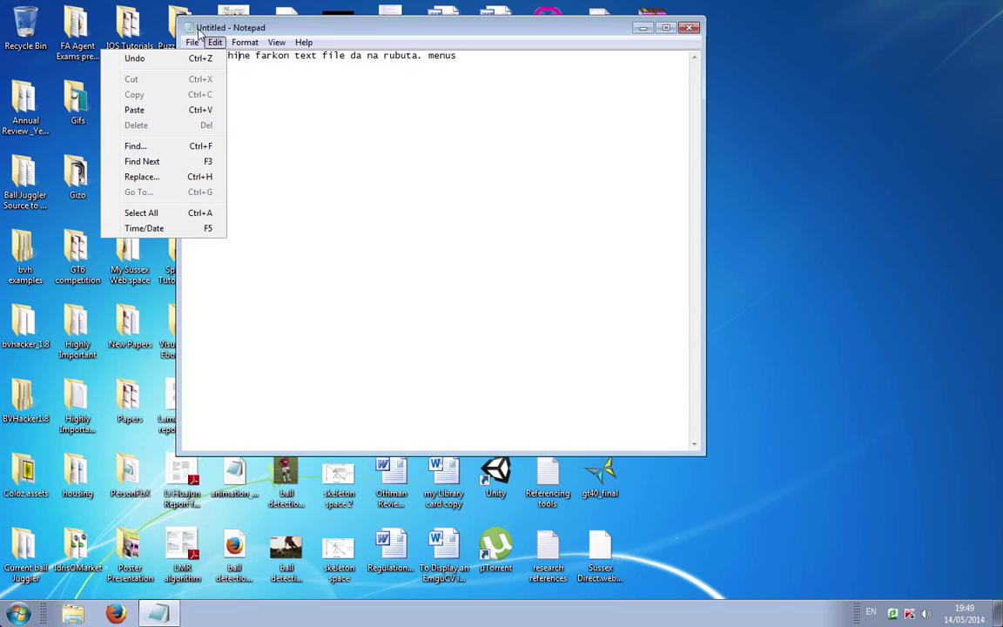
click(214, 42)
click(245, 42)
Step: Start saving the document under a new name and choose the Desktop as the save location
click(192, 42)
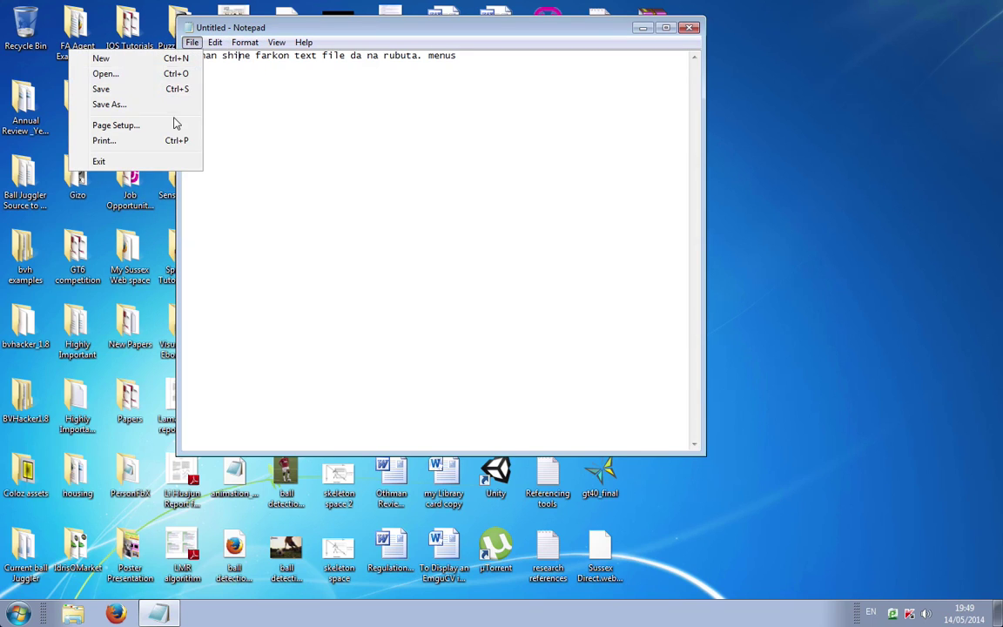
click(109, 104)
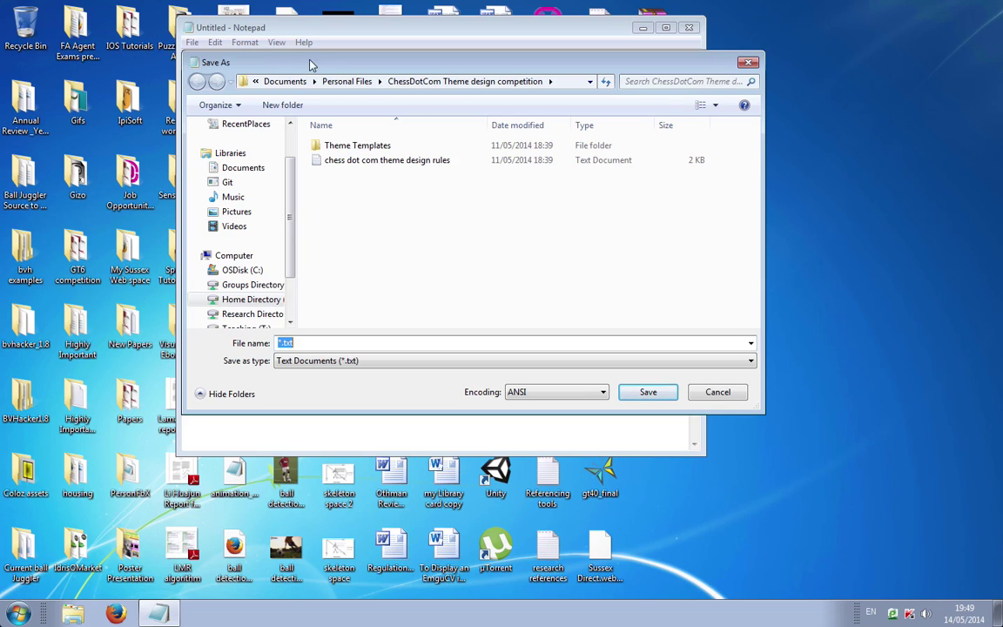
drag(261, 63, 277, 71)
drag(380, 144, 380, 91)
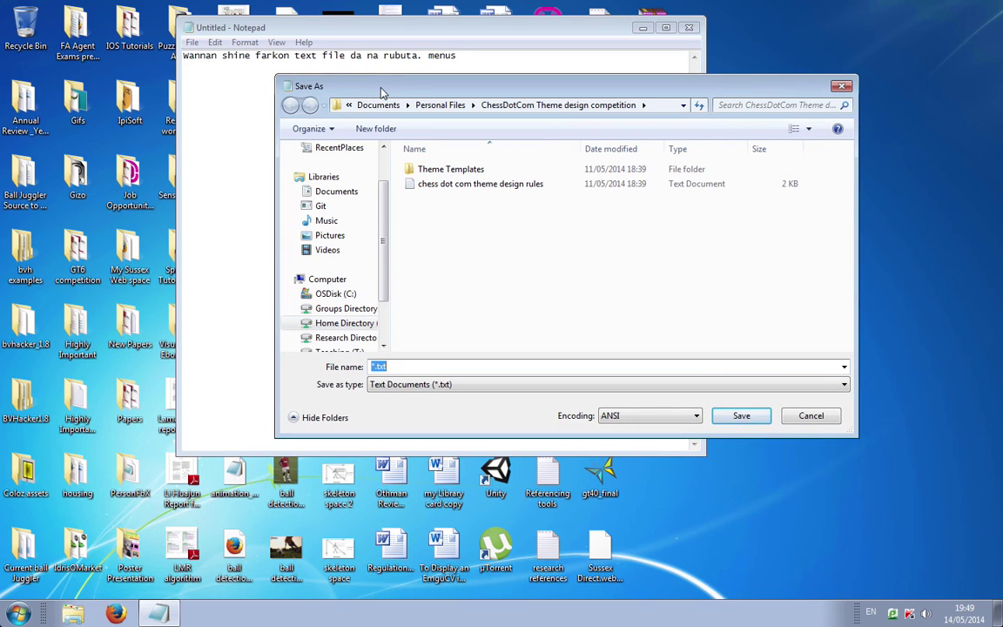
drag(384, 220, 381, 157)
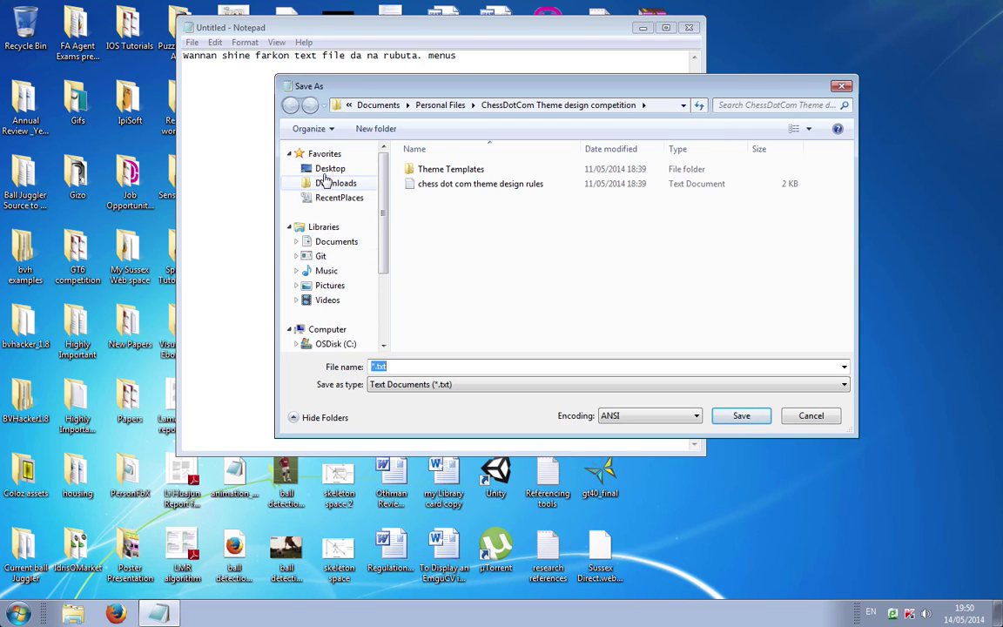
drag(380, 172, 383, 148)
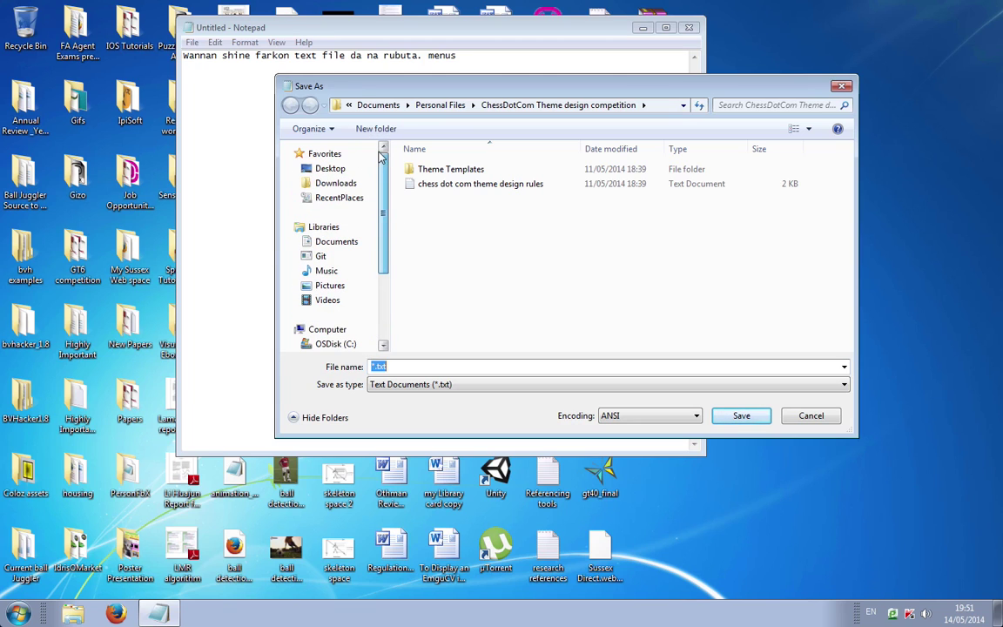
click(328, 172)
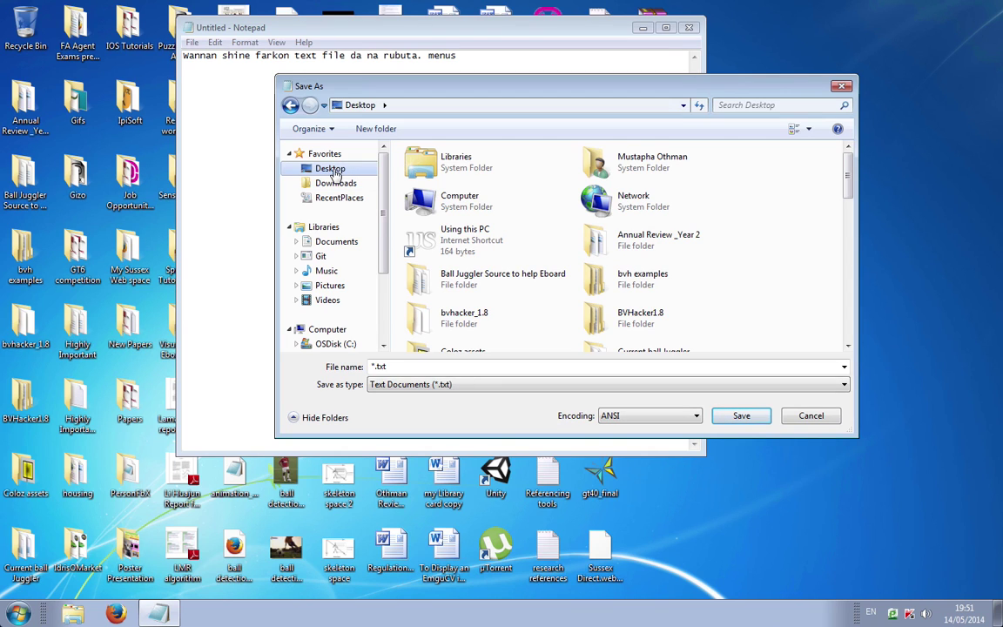
Step: Name the text file hausa1 and save it
double_click(386, 365)
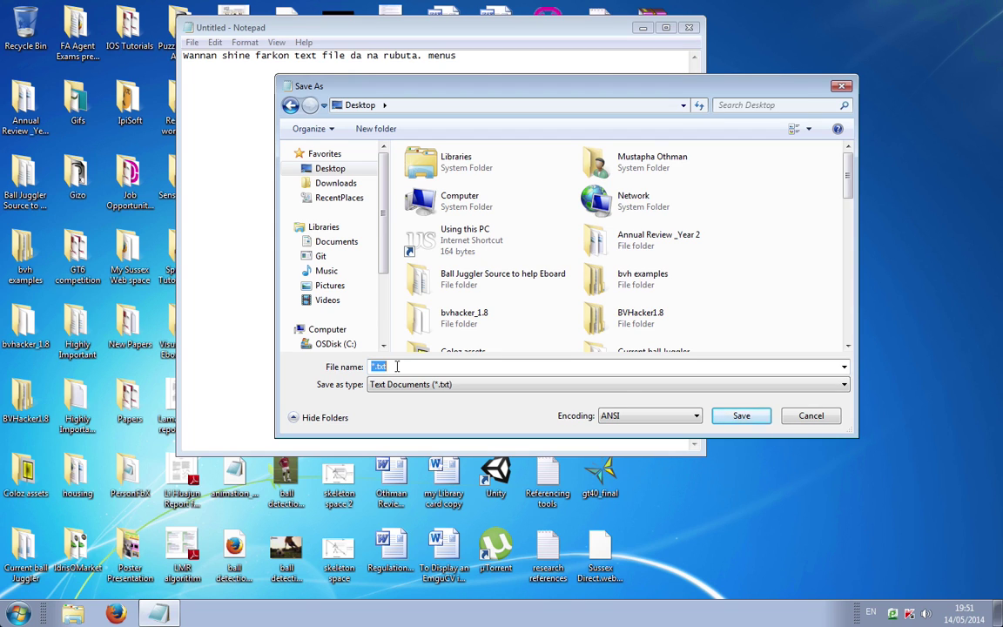
text(hausa)
text(.)
click(741, 417)
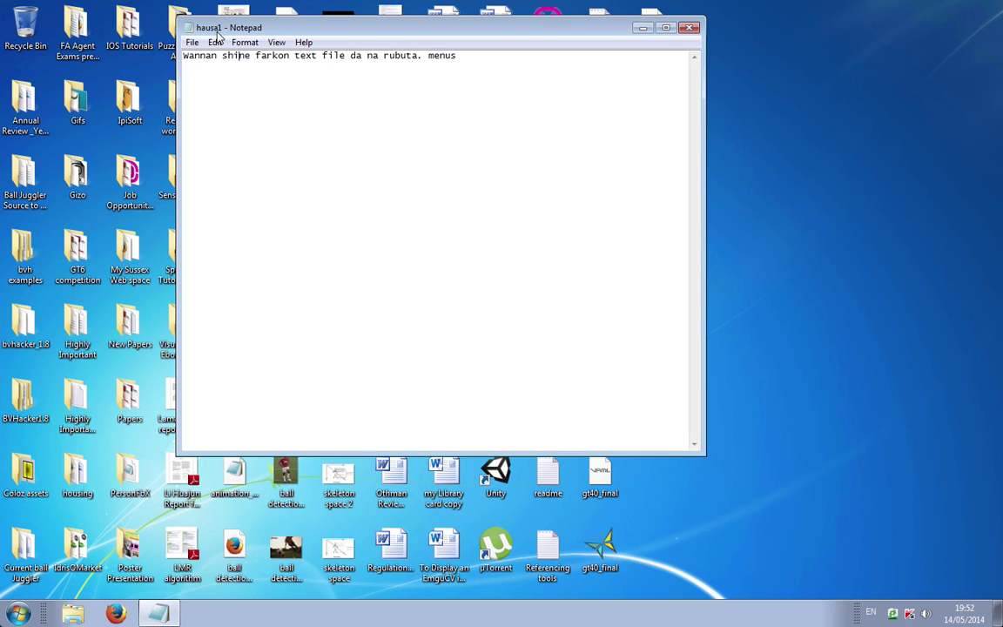
Step: Minimize the document window and move the hausa1 file to an empty area of the desktop, away from the other icons
drag(358, 27, 650, 98)
drag(766, 98, 593, 117)
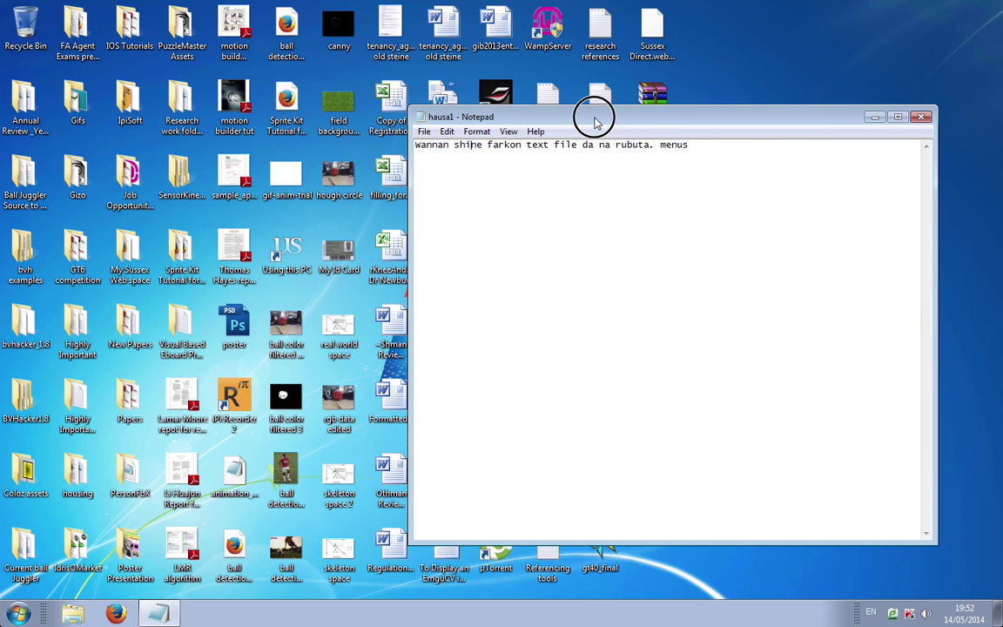
click(876, 118)
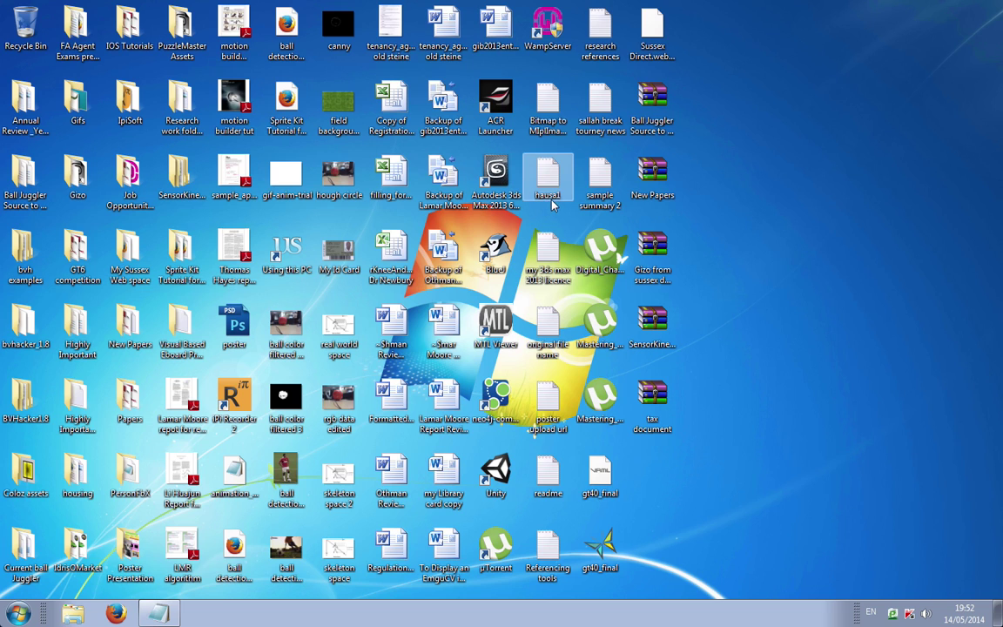
drag(549, 178, 829, 128)
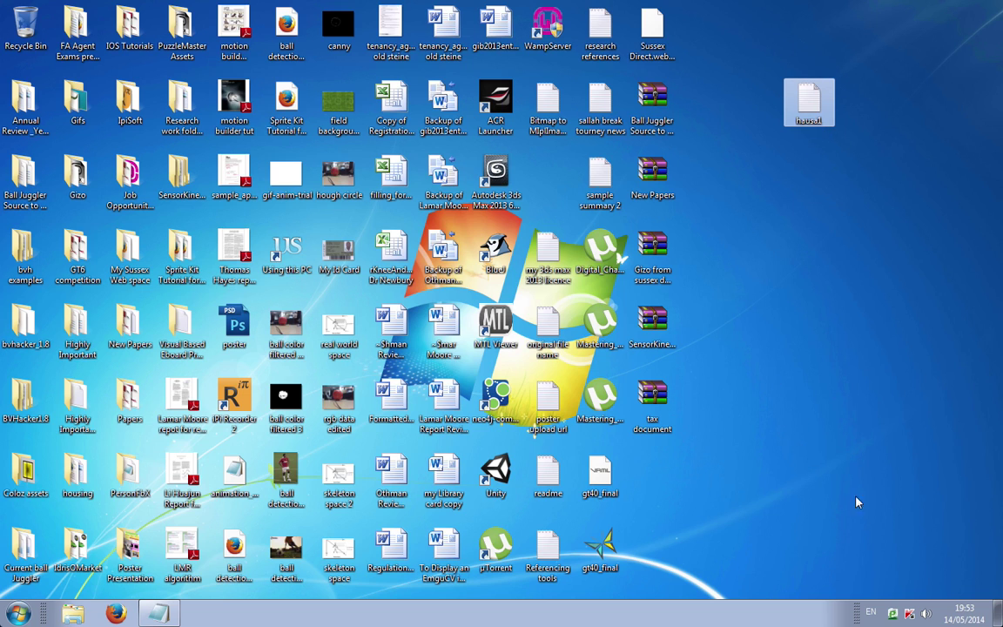
Step: Restore and close the hausa1 document, and reopen the saved file from the desktop to check its text
click(158, 615)
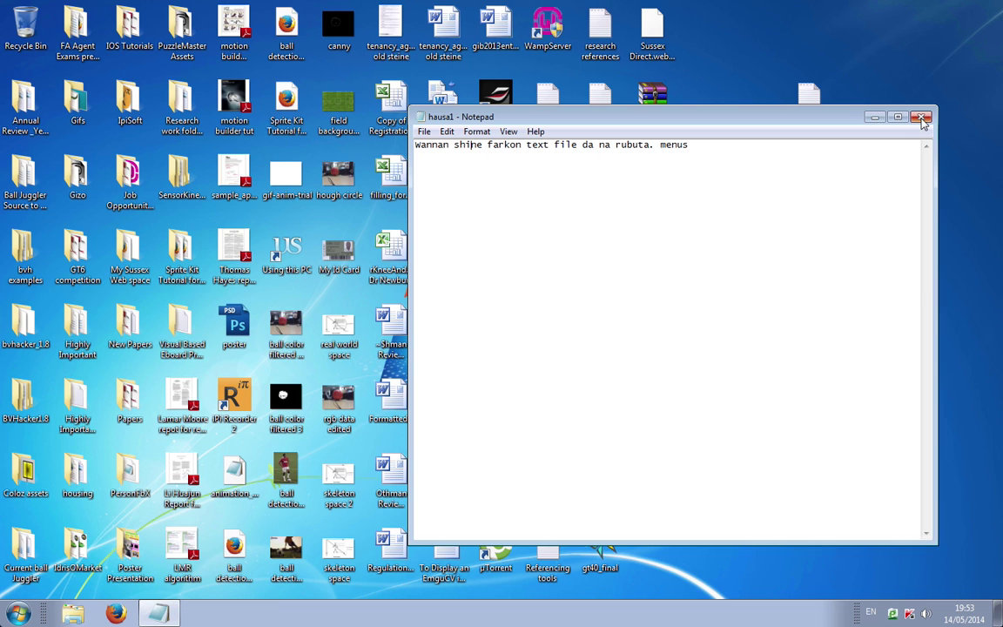
click(924, 117)
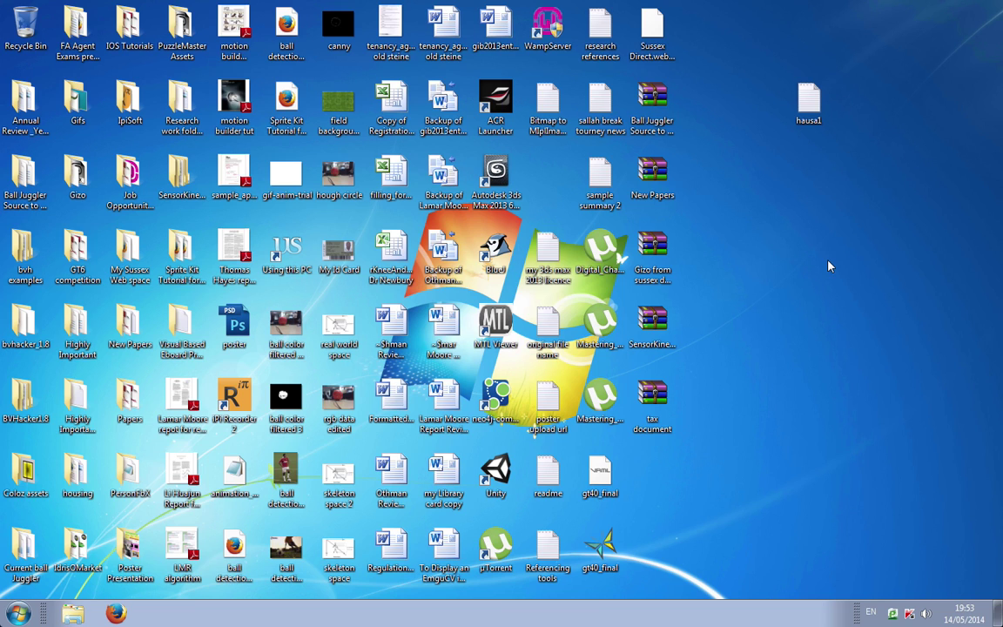
double_click(811, 105)
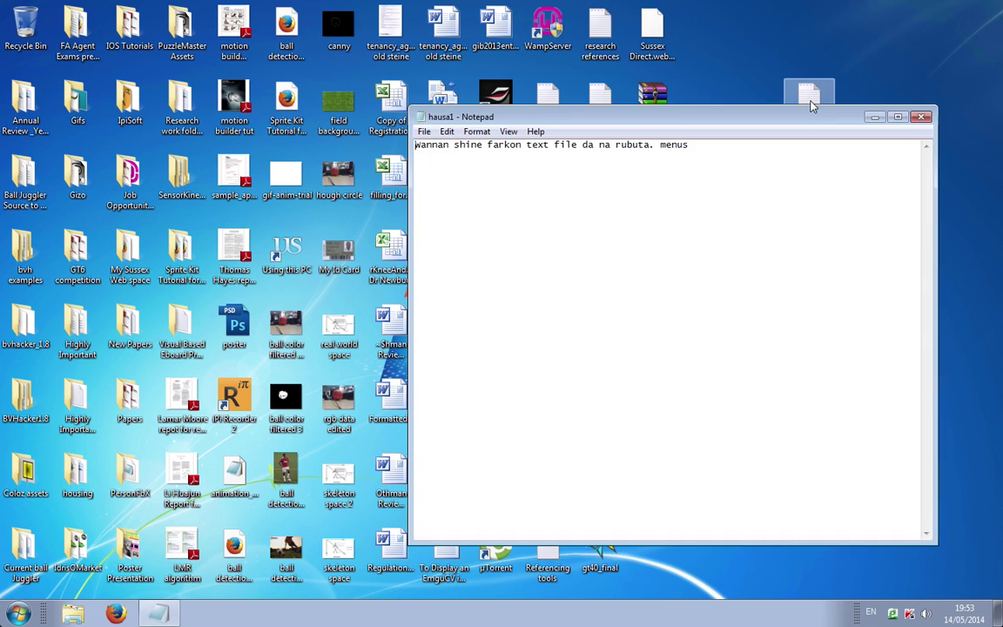
click(924, 119)
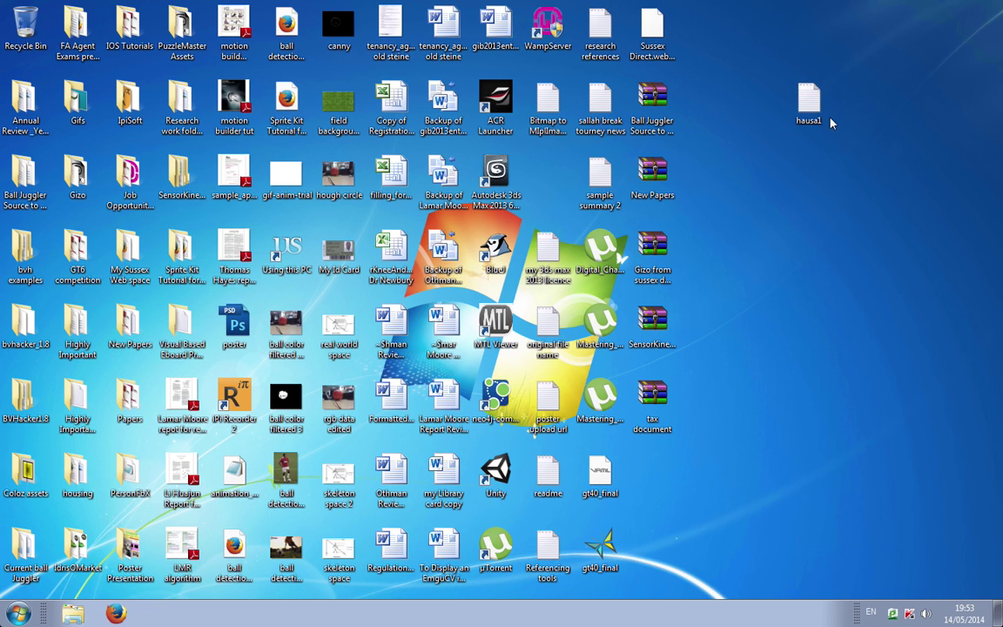
double_click(806, 102)
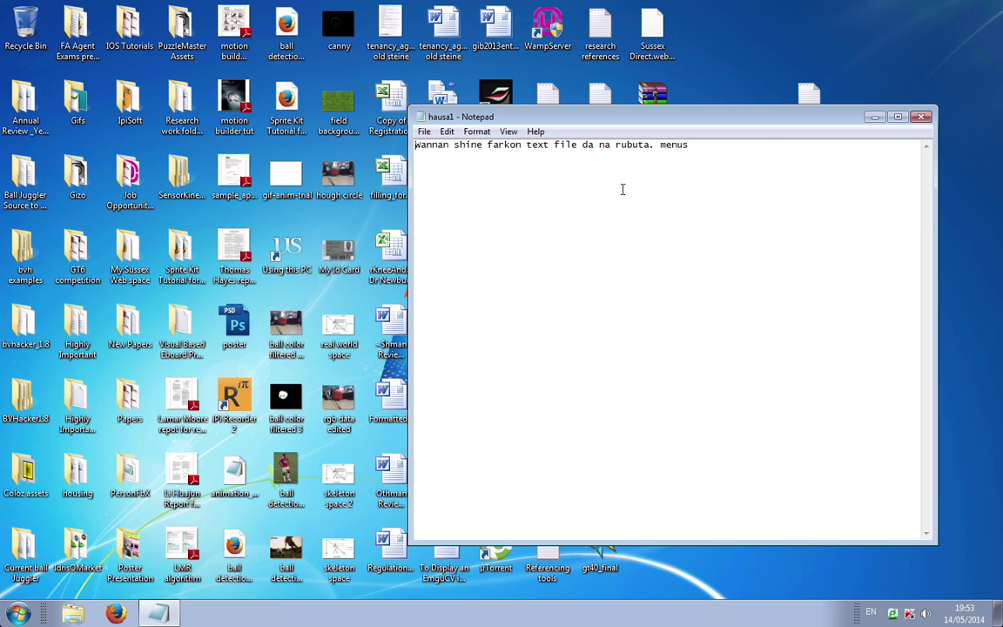
click(924, 119)
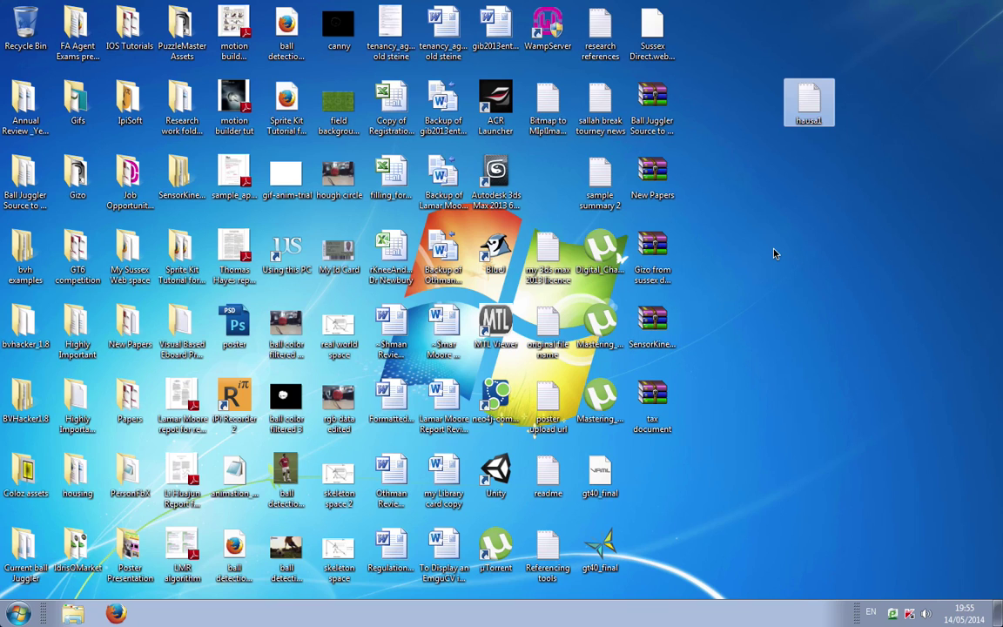
double_click(807, 104)
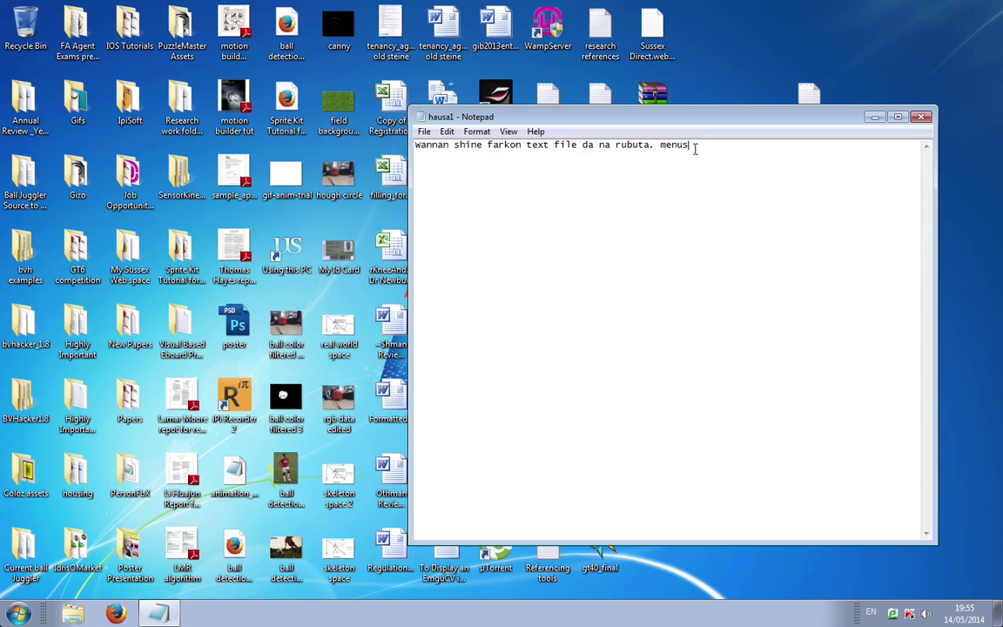
Step: Delete the word "menus" from the end of the text and move the document window clear of the hausa1 desktop file
key(BackSpace)
key(BackSpace)
key(BackSpace)
key(BackSpace)
key(BackSpace)
key(BackSpace)
drag(732, 128, 715, 189)
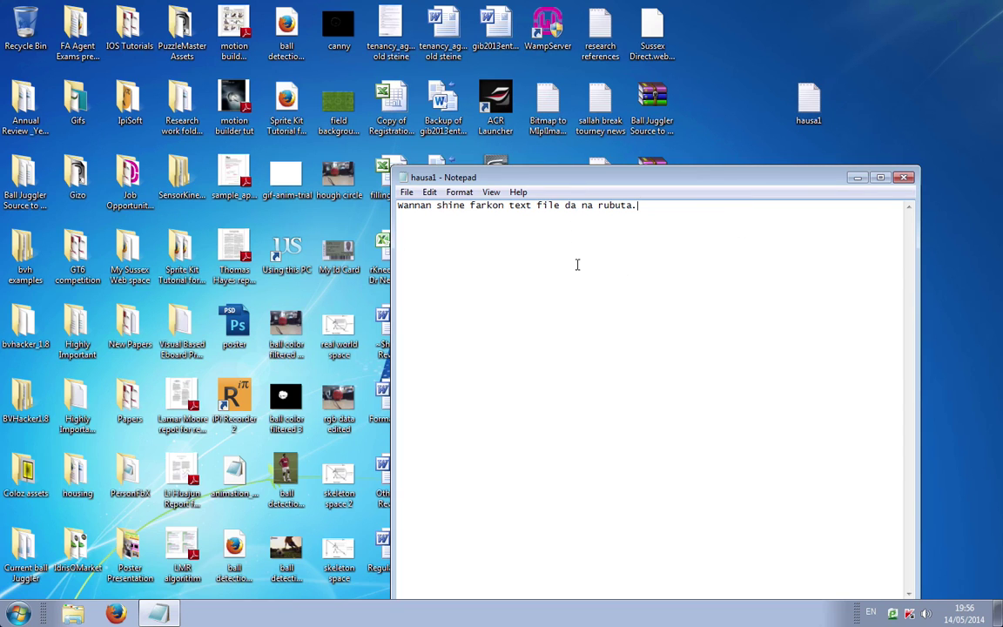
Step: Save the edited text in the existing hausa1 file and close the document
click(407, 193)
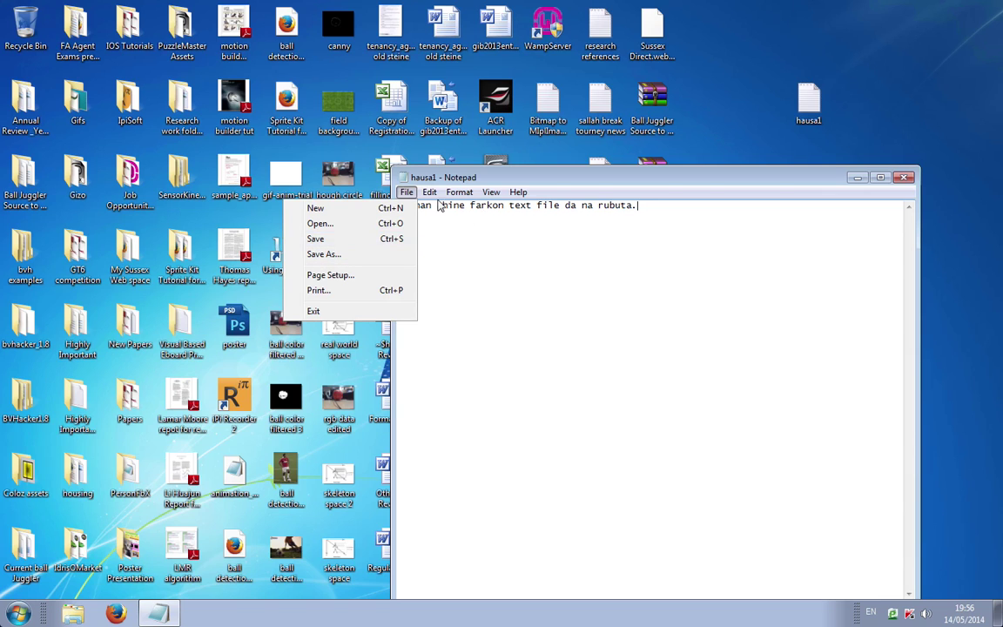
mouse_move(428, 191)
click(315, 239)
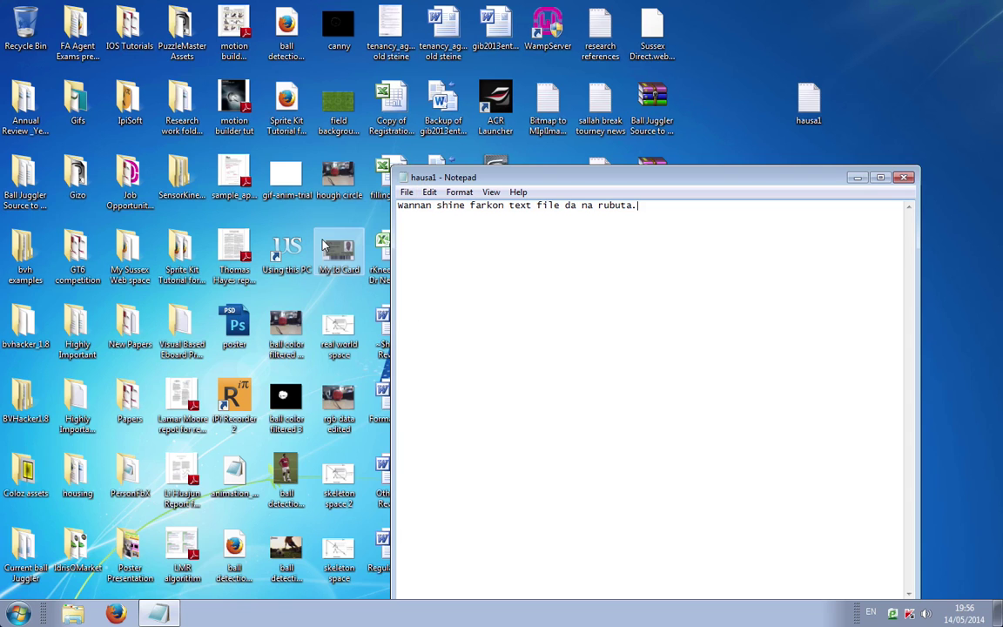
click(906, 178)
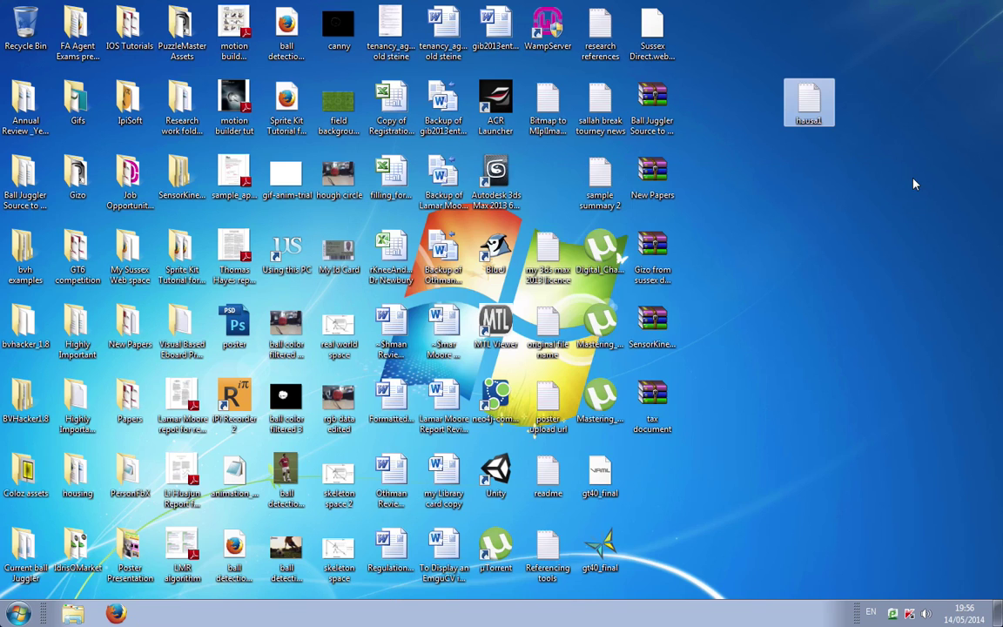
Step: Reopen hausa1 from the desktop to check the saved text, and close it again
double_click(814, 105)
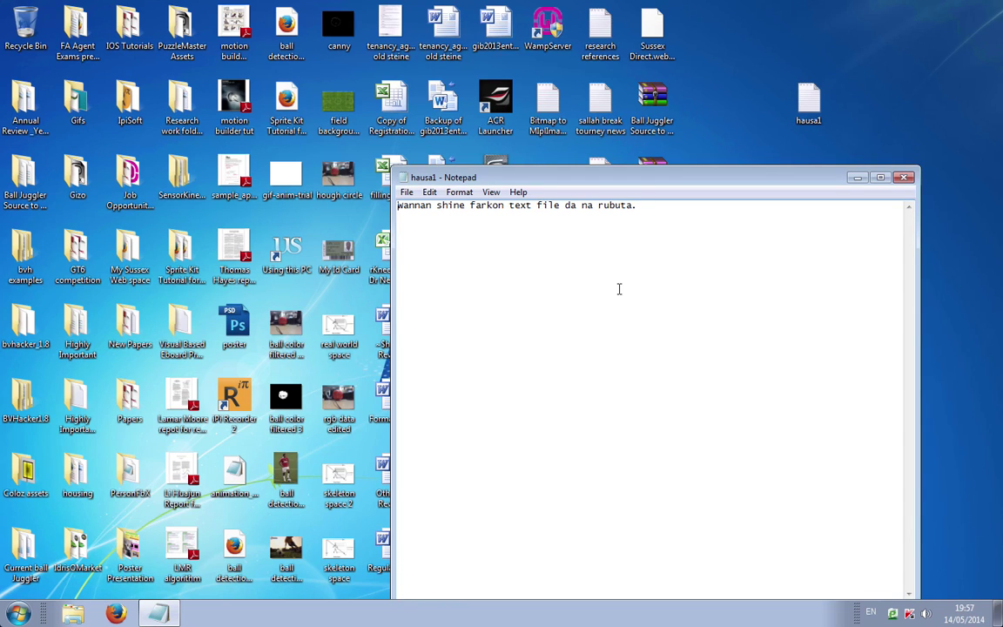
click(903, 180)
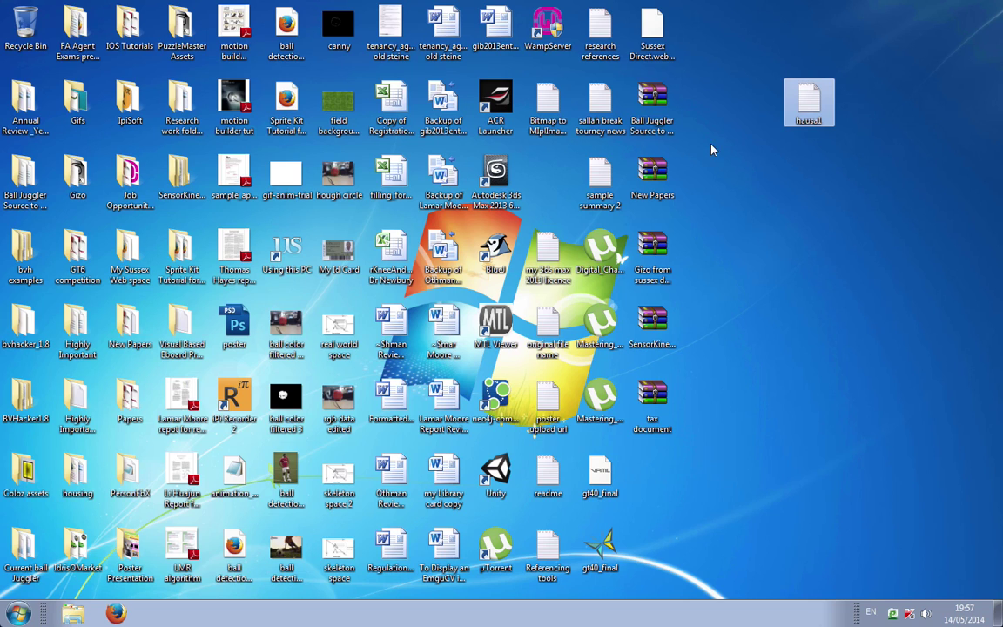
Step: Point out the other text files on the desktop by selecting sample summary 2, sallah break tourney news and research references in turn
click(599, 179)
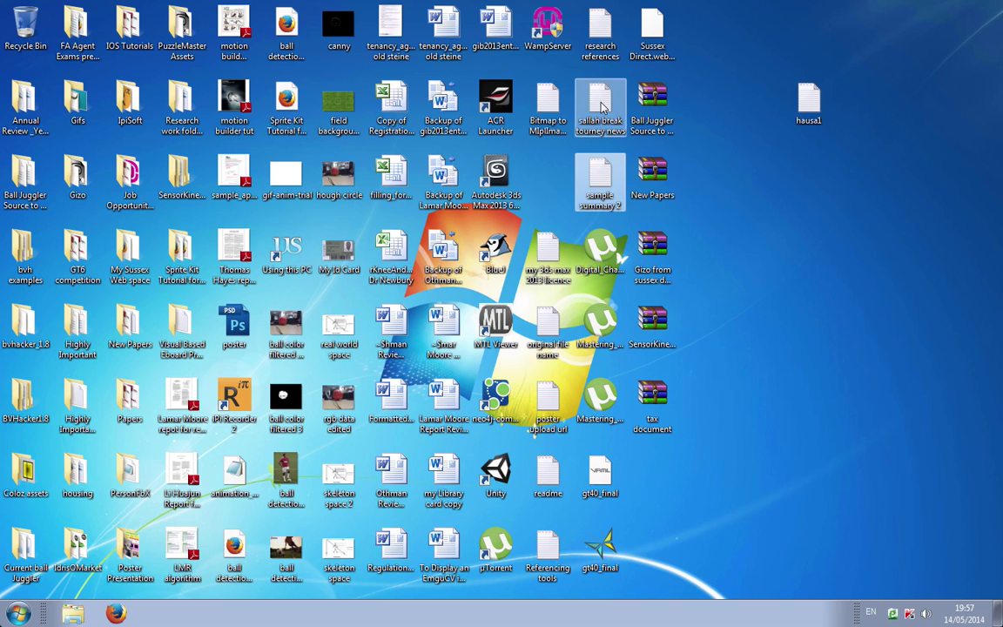
click(592, 106)
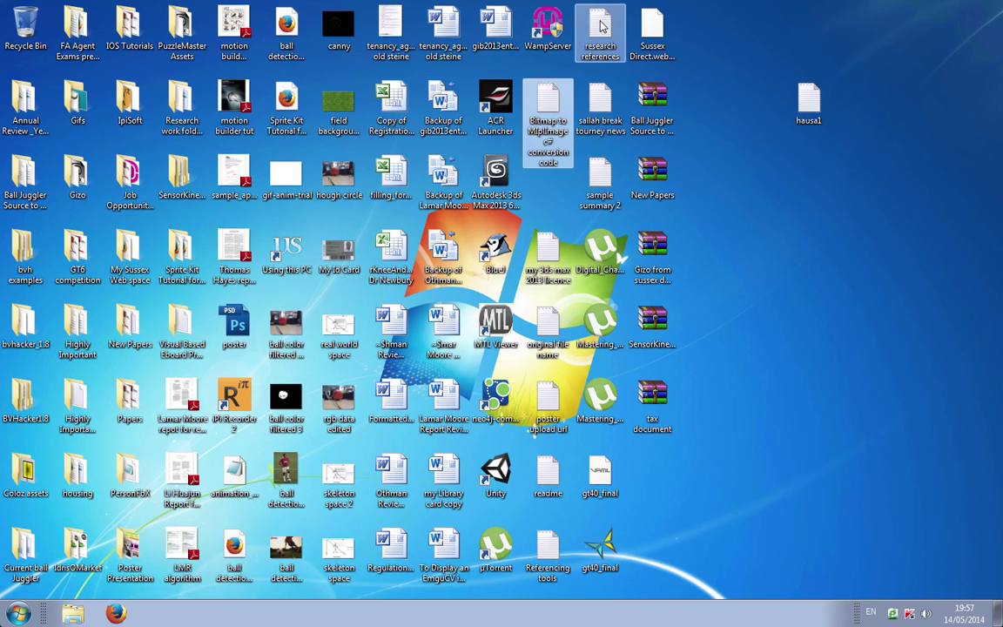
click(601, 26)
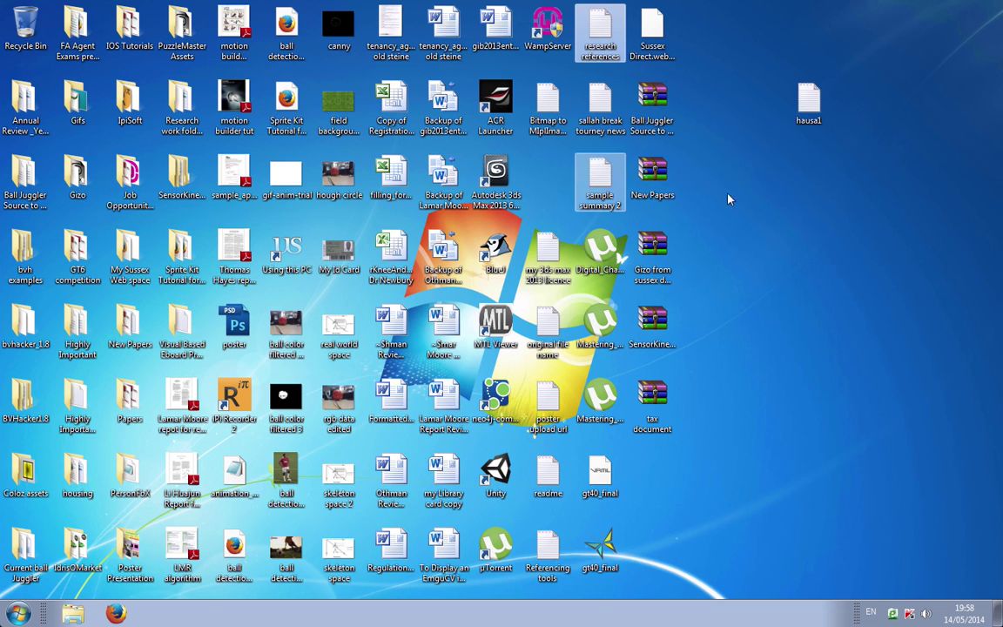
Step: View the hausa1 file once more, close it, and switch from Windows to the Mac desktop
double_click(814, 103)
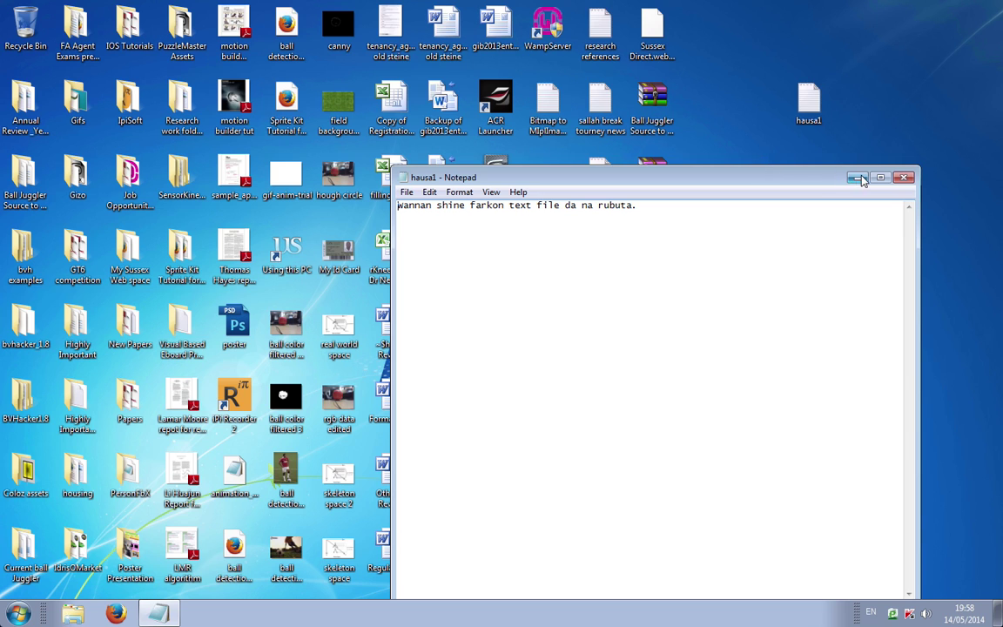
click(904, 178)
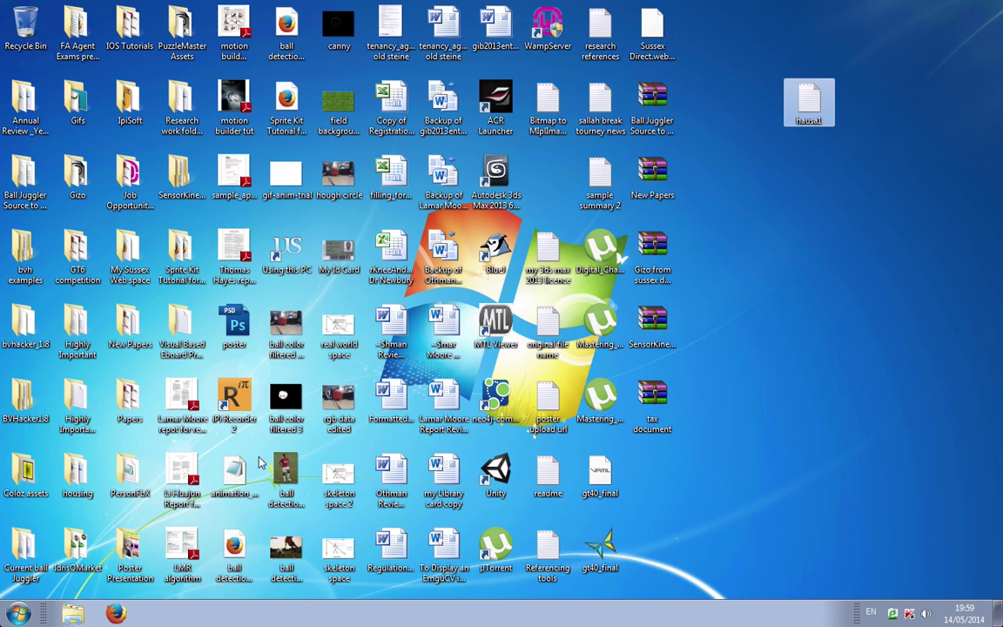
key(ctrl+Left)
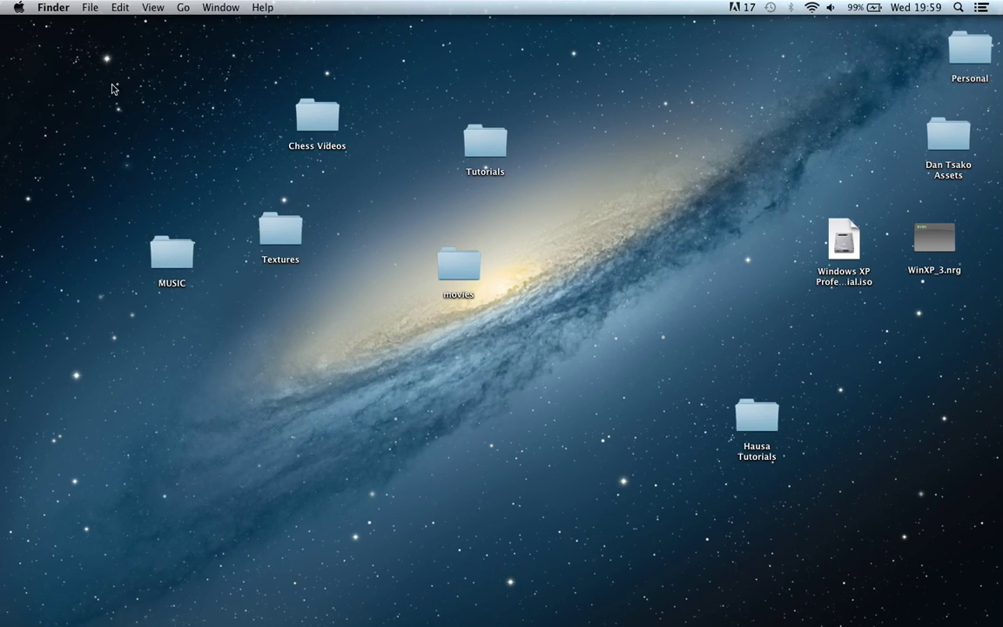